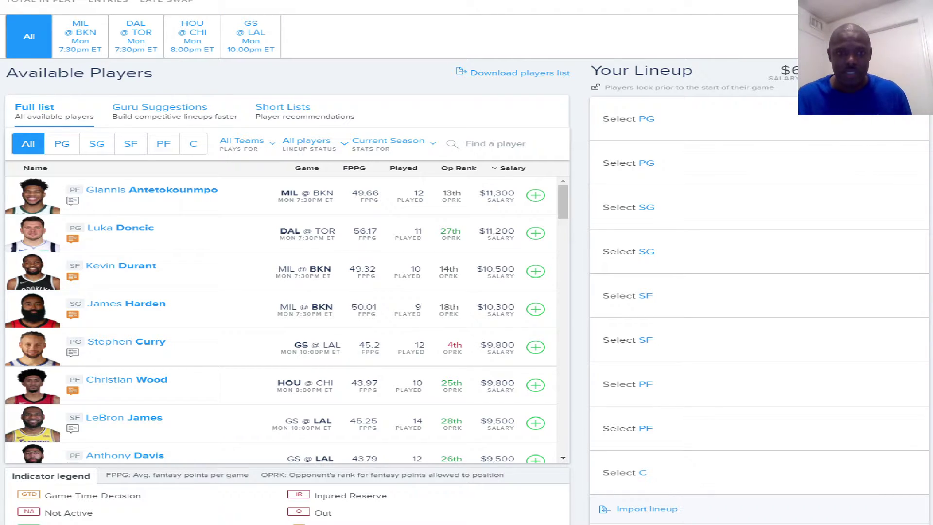
# Step: Filter the available players to point guards and add Kyle Lowry to the lineup
pyautogui.click(62, 143)
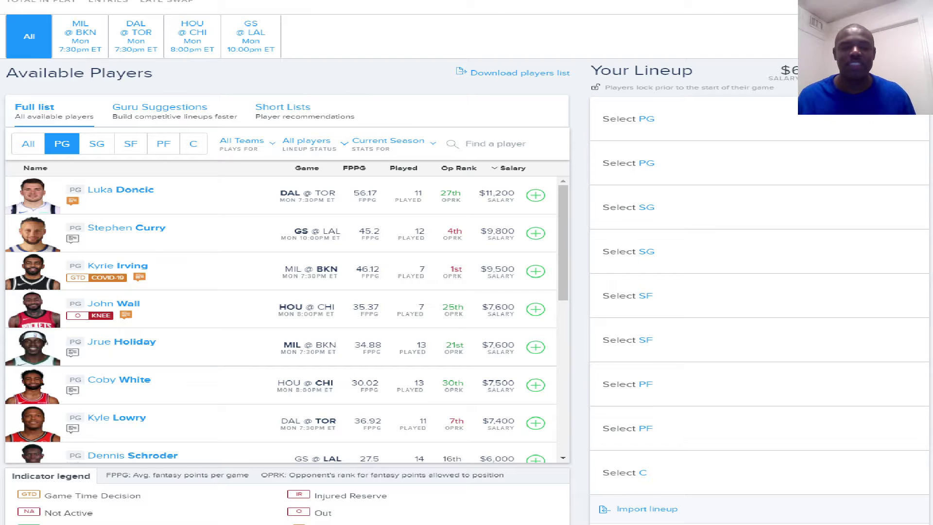
pyautogui.scroll(-1, 281, 320)
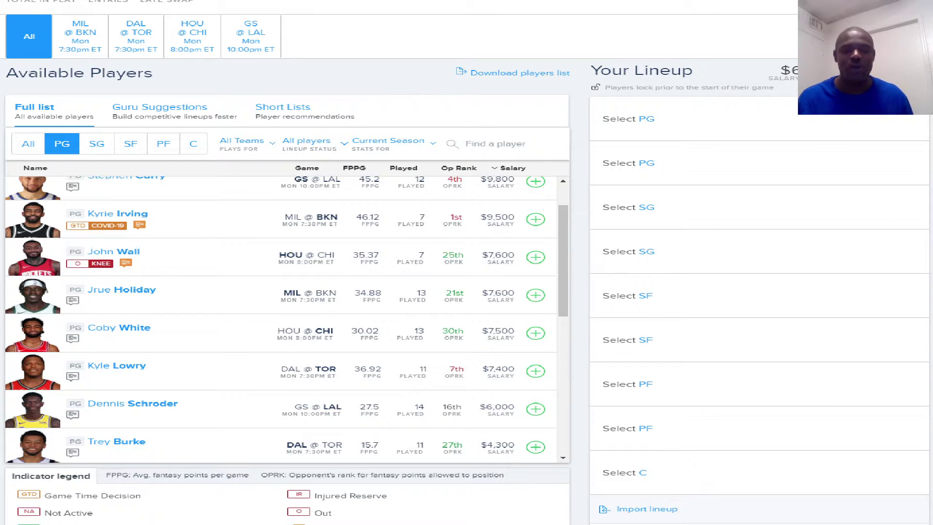
pyautogui.scroll(-1, 281, 320)
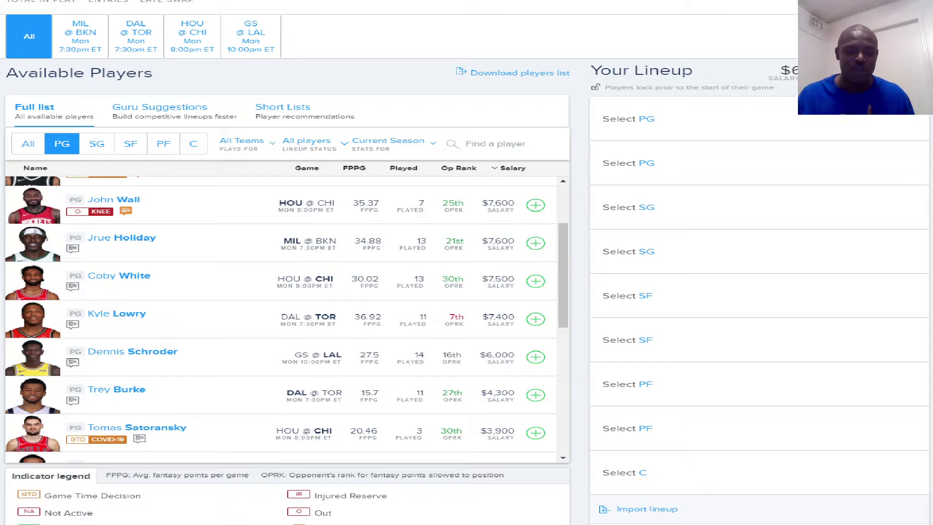
pyautogui.scroll(-1, 281, 319)
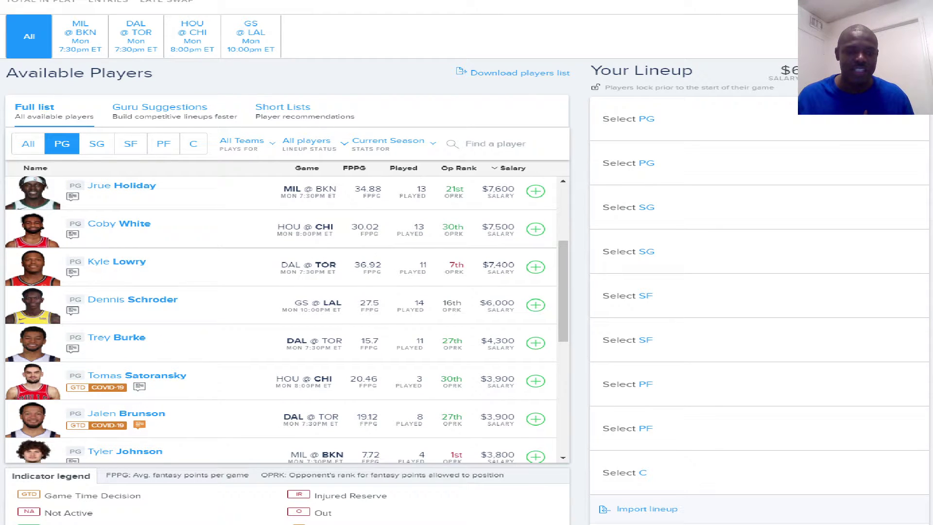
pyautogui.scroll(1, 281, 320)
pyautogui.scroll(3, 281, 320)
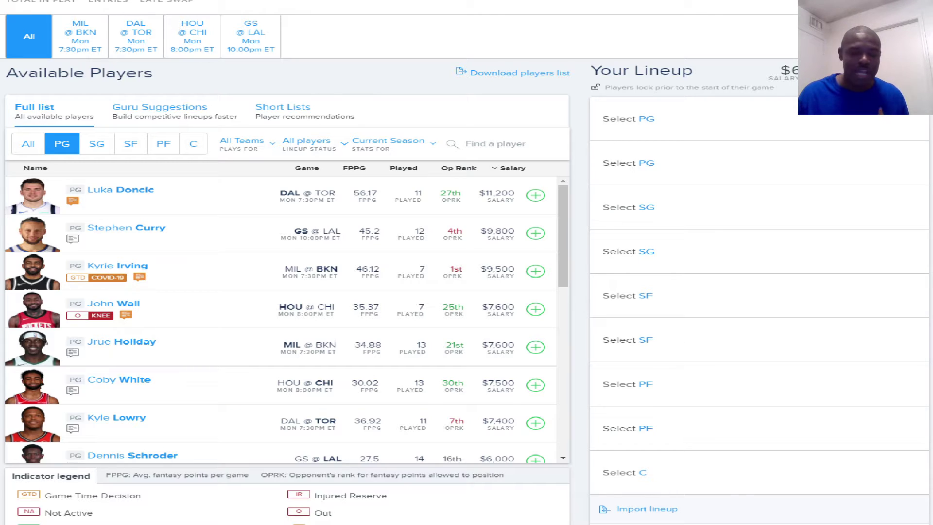
pyautogui.click(536, 423)
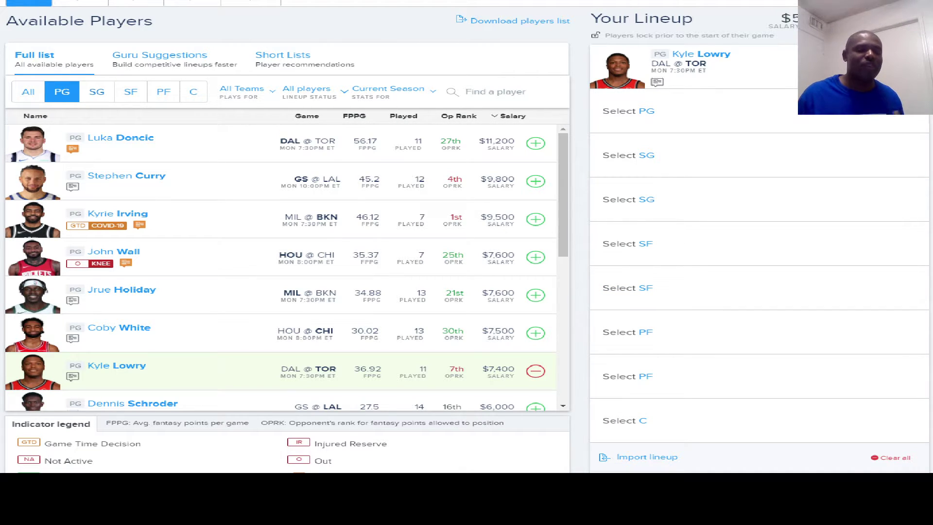
# Step: Filter the available players to shooting guards and add Victor Oladipo to the lineup
pyautogui.click(97, 91)
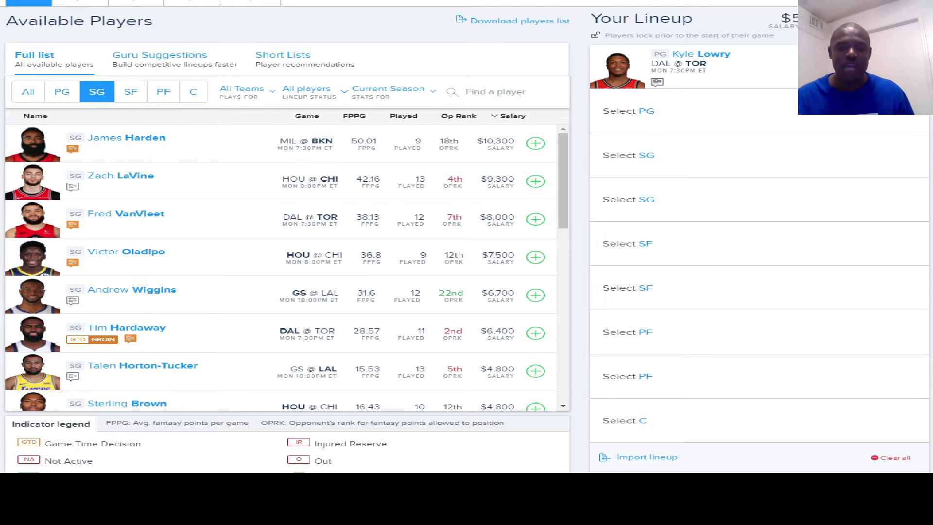
pyautogui.scroll(-1, 281, 268)
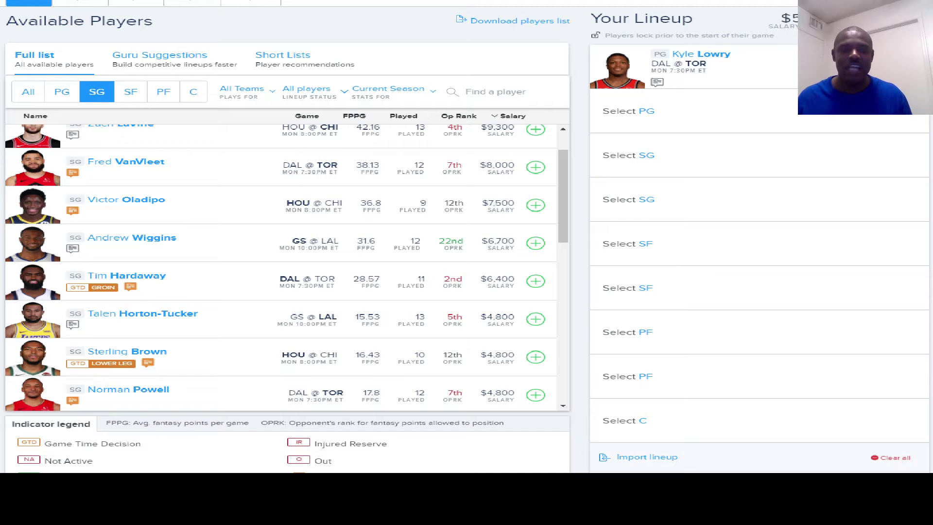
pyautogui.scroll(-1, 280, 267)
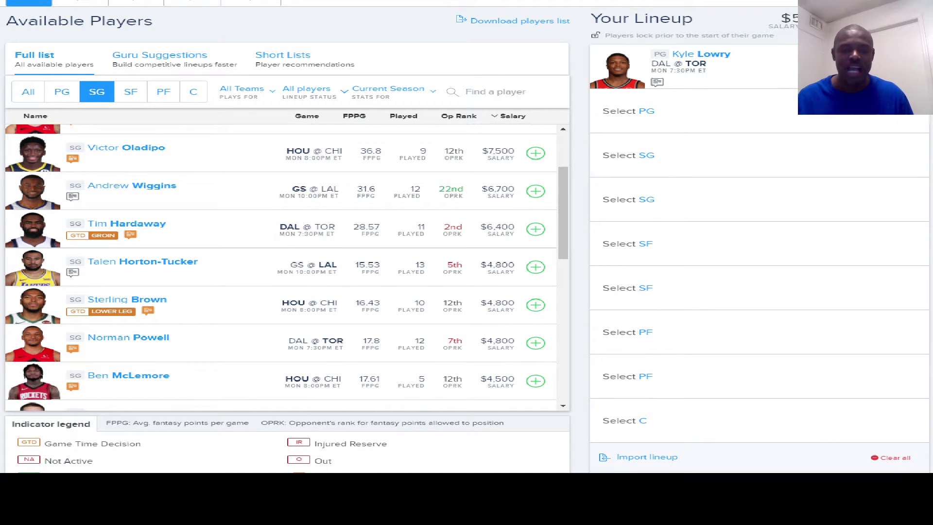
pyautogui.scroll(-2, 281, 267)
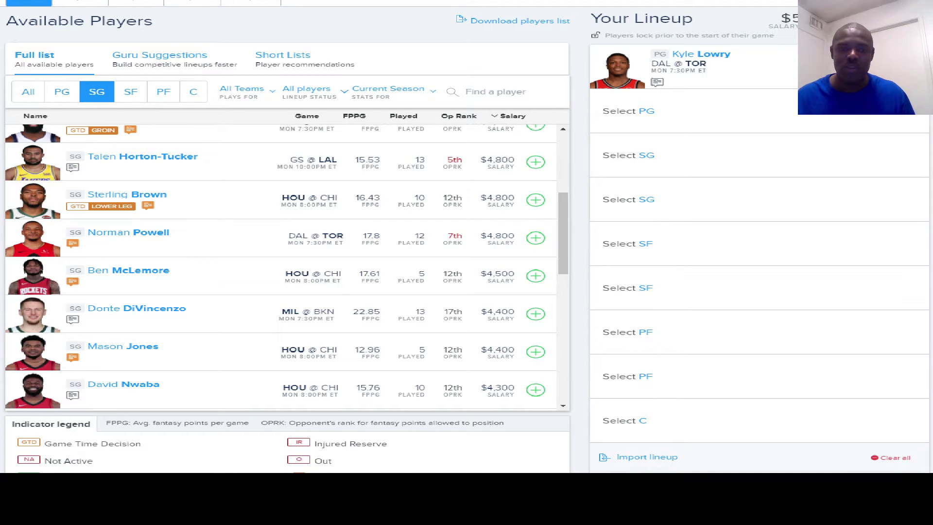
pyautogui.scroll(-1, 281, 268)
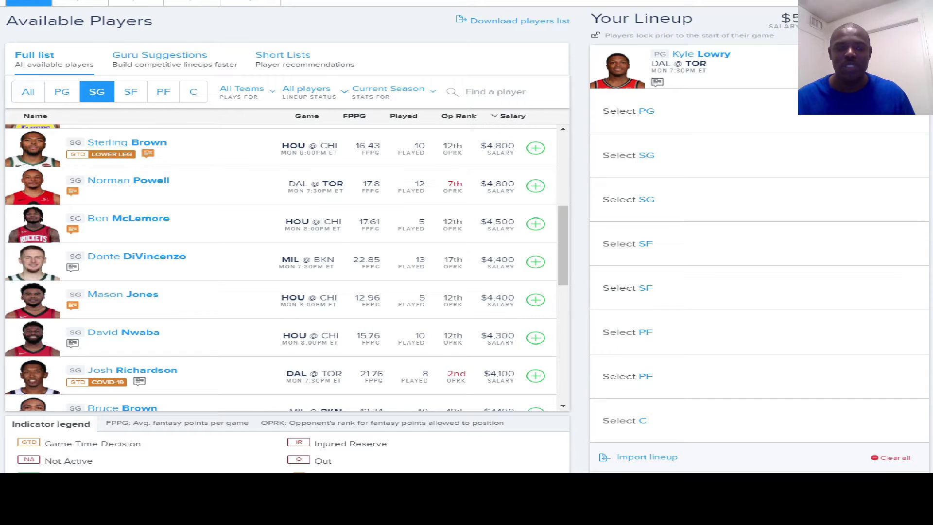
pyautogui.scroll(1, 280, 267)
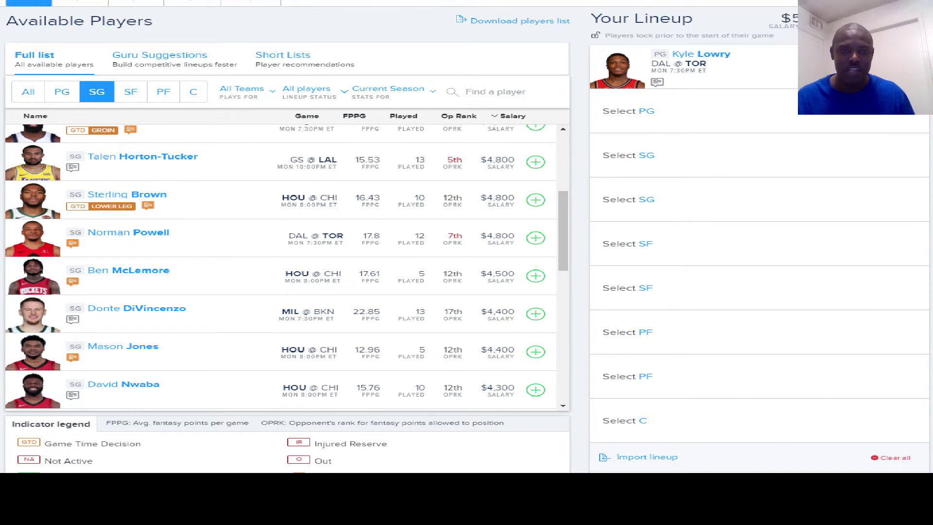
pyautogui.scroll(3, 280, 268)
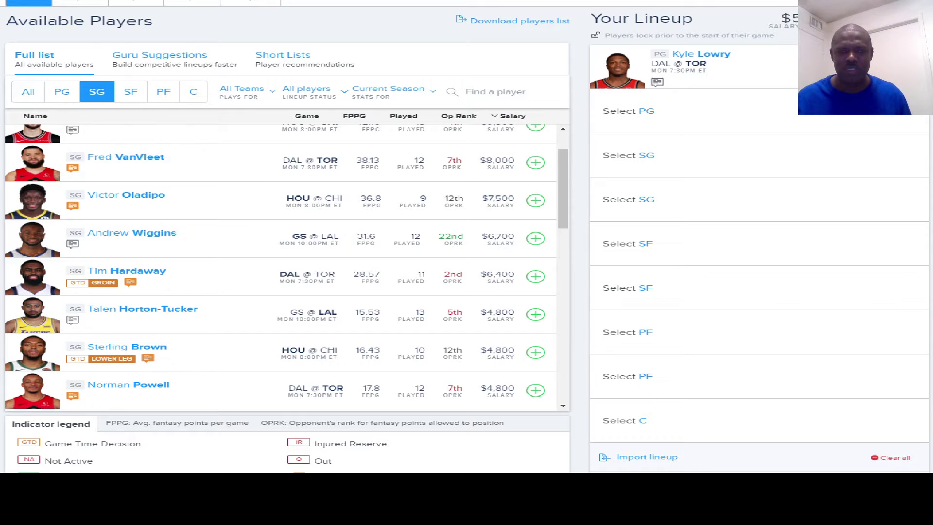
pyautogui.click(536, 201)
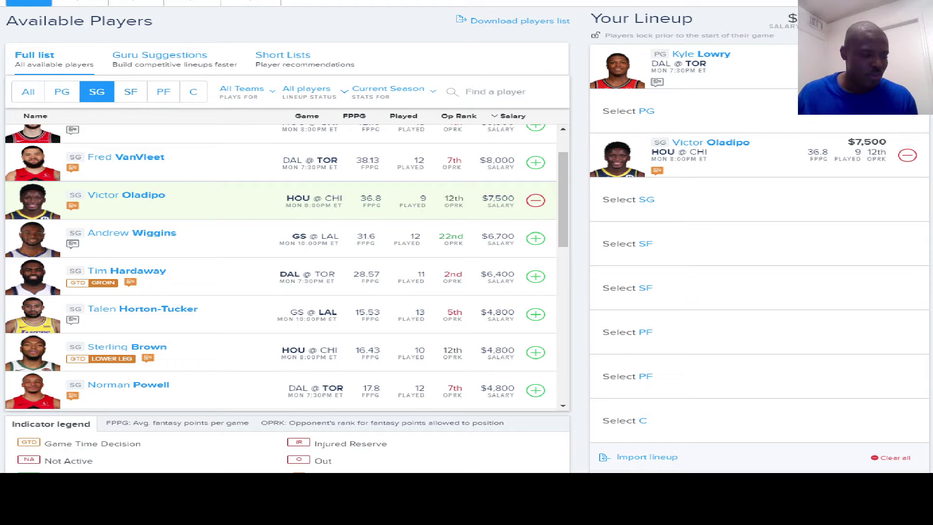
# Step: Filter the available players to small forwards and examine their matchups, fantasy point averages, opponent ranks and salaries
pyautogui.click(130, 91)
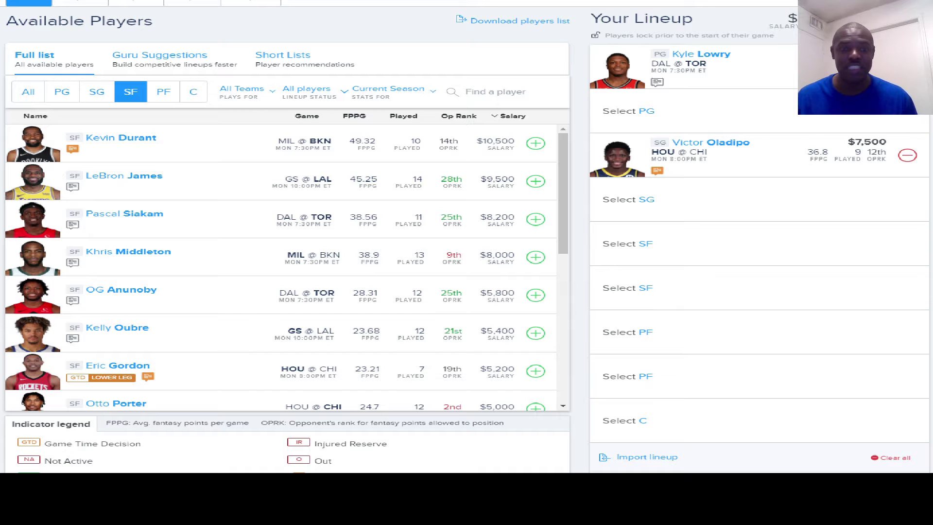
pyautogui.scroll(-2, 281, 268)
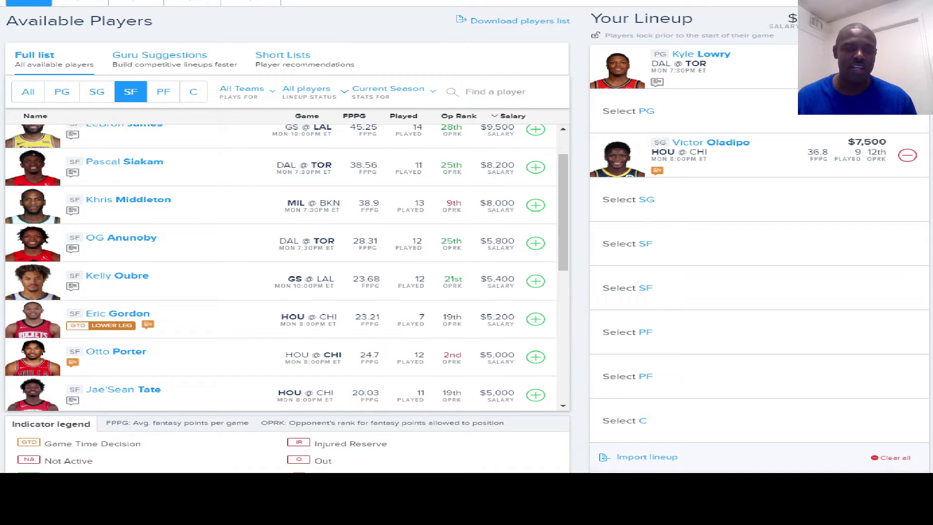
pyautogui.scroll(-2, 281, 267)
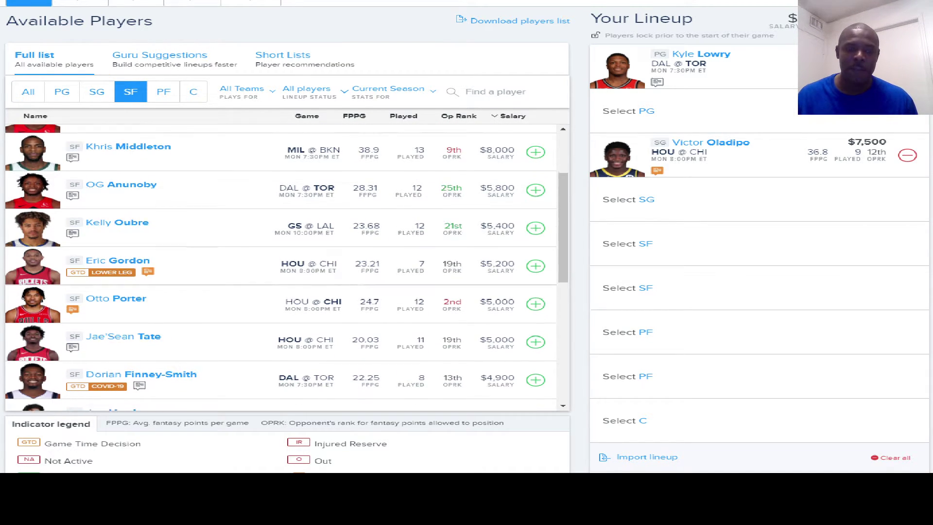
pyautogui.scroll(-2, 281, 268)
pyautogui.scroll(6, 281, 268)
pyautogui.scroll(-1, 281, 267)
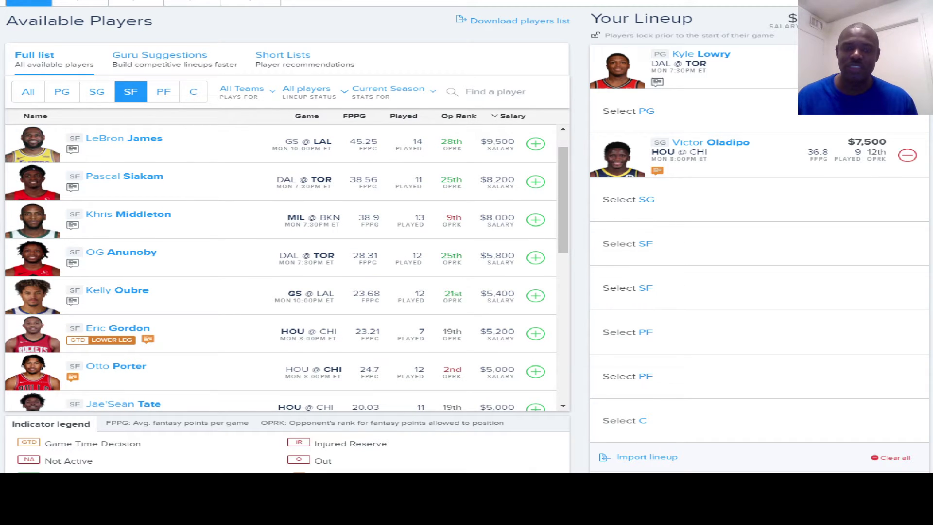
pyautogui.scroll(1, 281, 268)
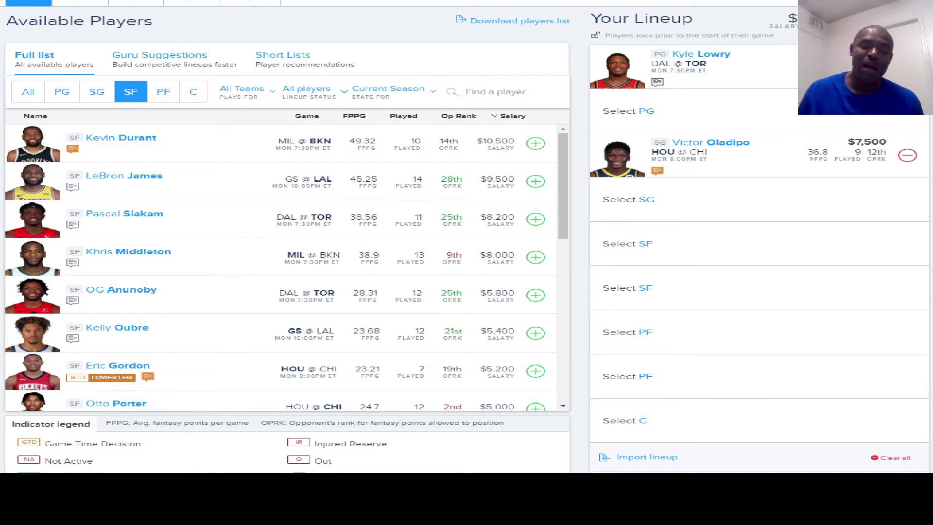
pyautogui.scroll(-1, 280, 268)
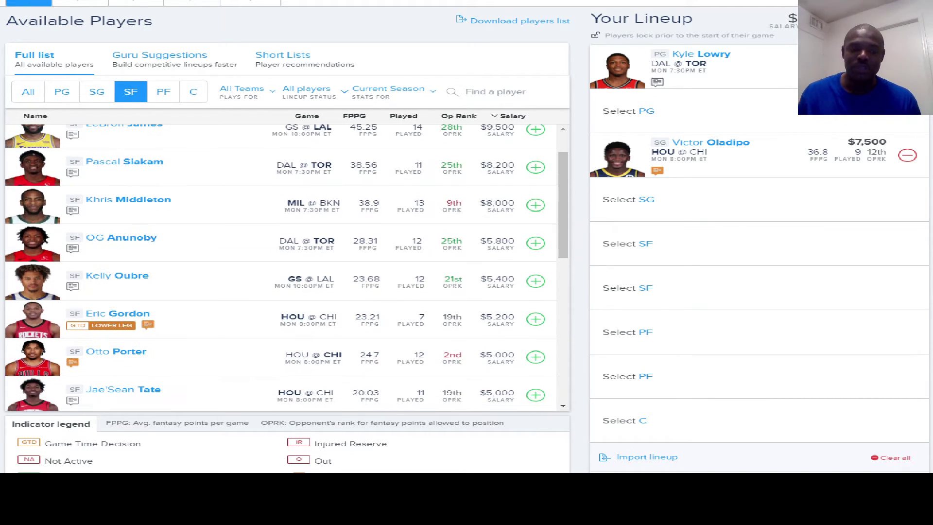
pyautogui.scroll(-1, 281, 268)
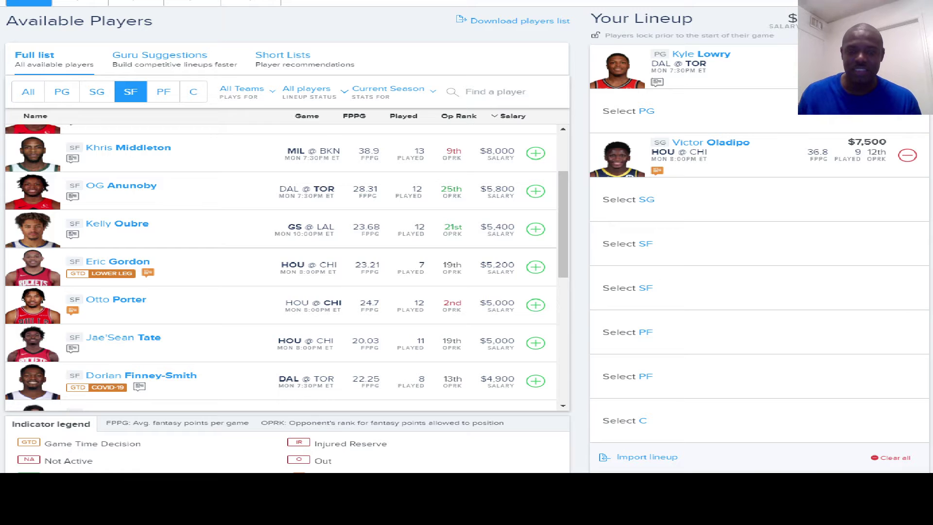
pyautogui.scroll(-2, 281, 268)
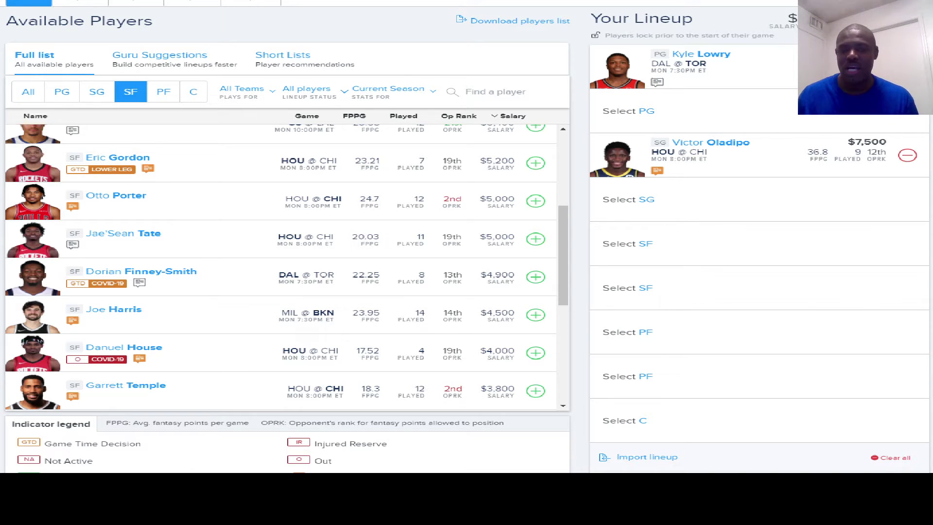
pyautogui.scroll(-1, 281, 267)
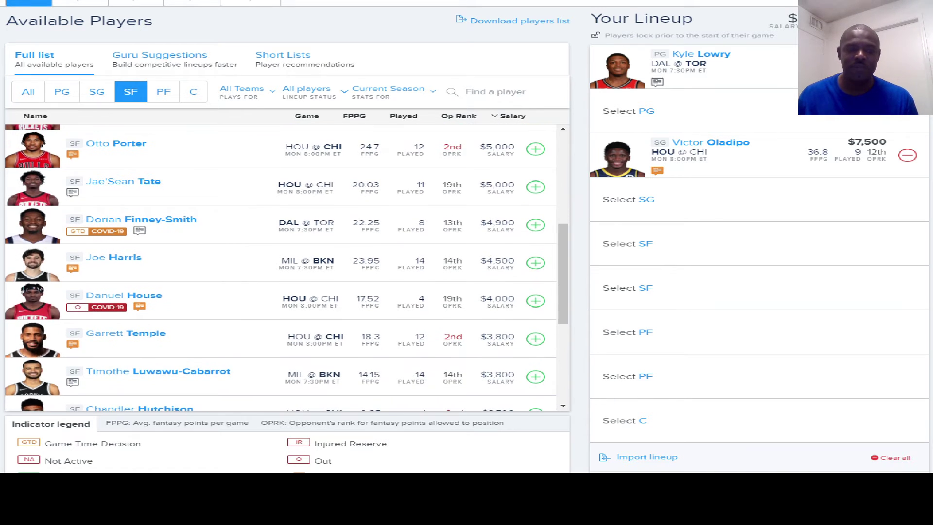
pyautogui.scroll(-1, 280, 267)
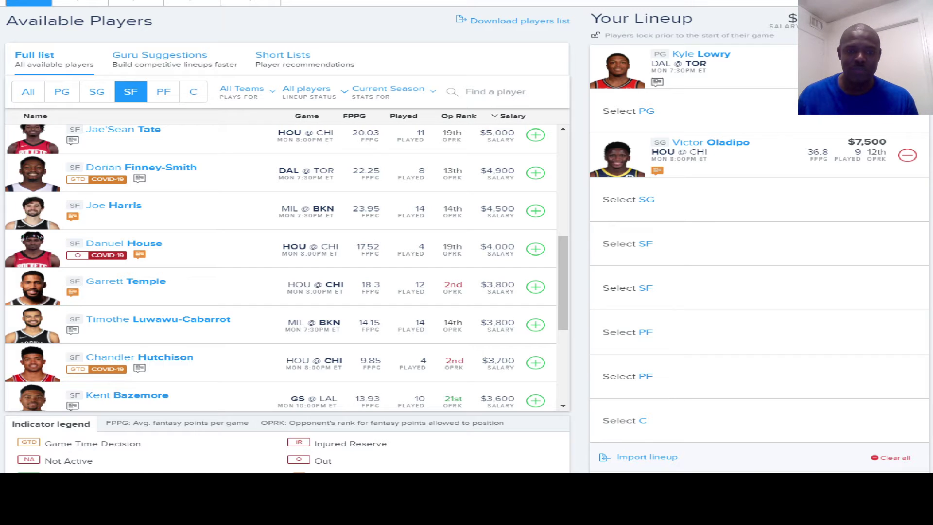
pyautogui.scroll(1, 281, 268)
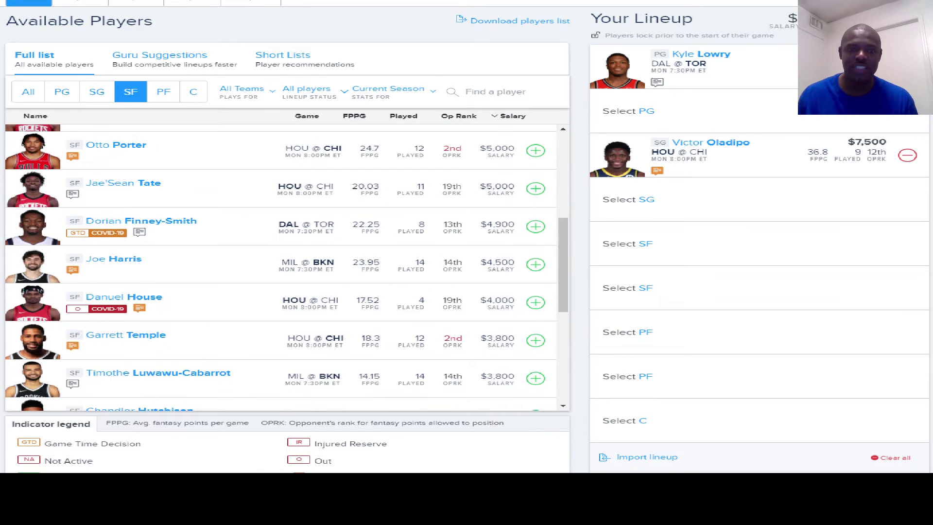
pyautogui.scroll(1, 281, 268)
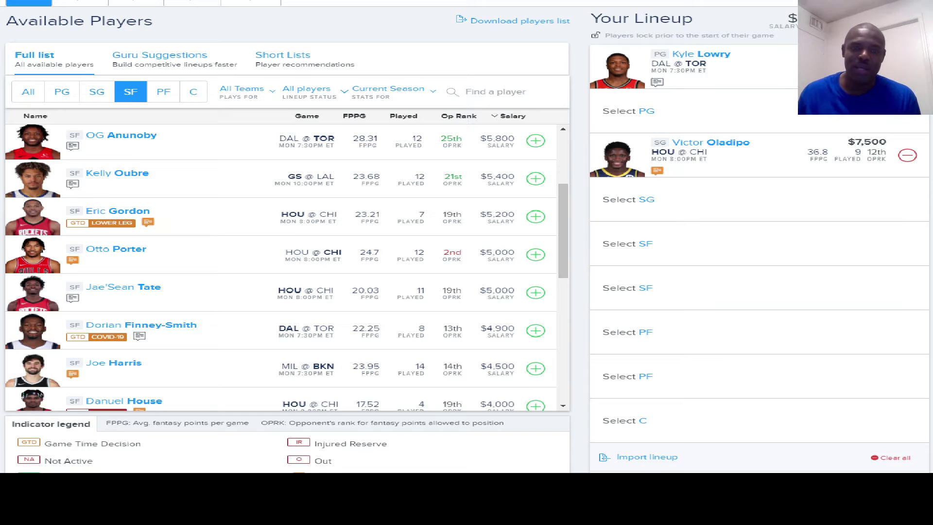
pyautogui.scroll(1, 281, 268)
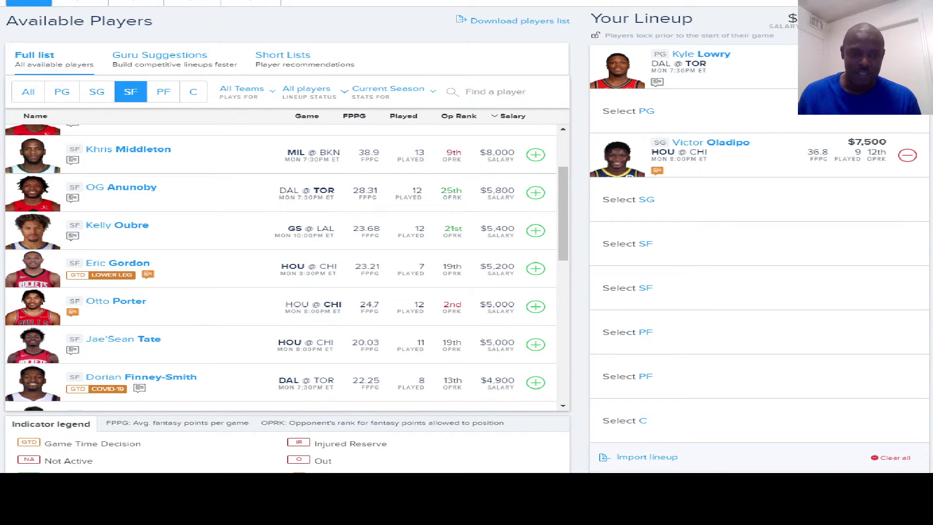
pyautogui.scroll(-1, 281, 268)
pyautogui.scroll(3, 280, 268)
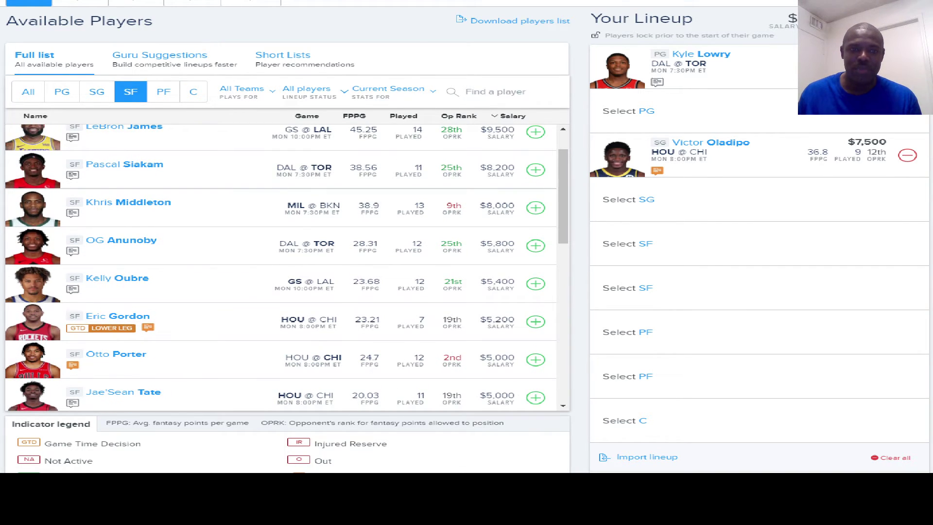
# Step: Add small forward OG Anunoby to the lineup
pyautogui.scroll(3, 280, 267)
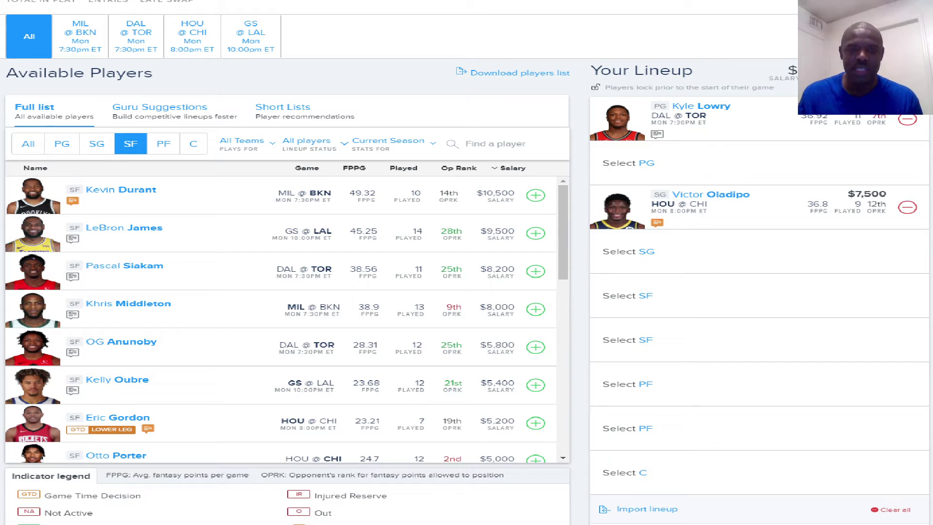
pyautogui.click(536, 347)
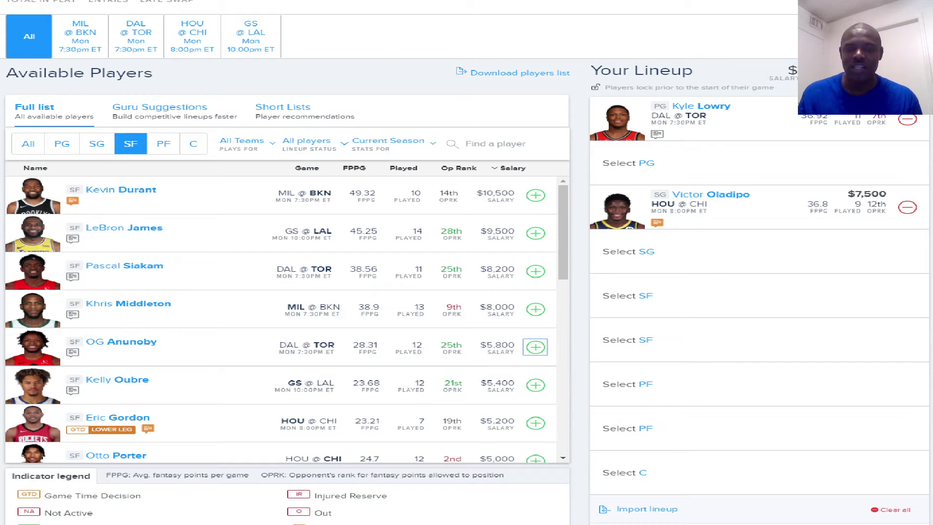
pyautogui.click(536, 348)
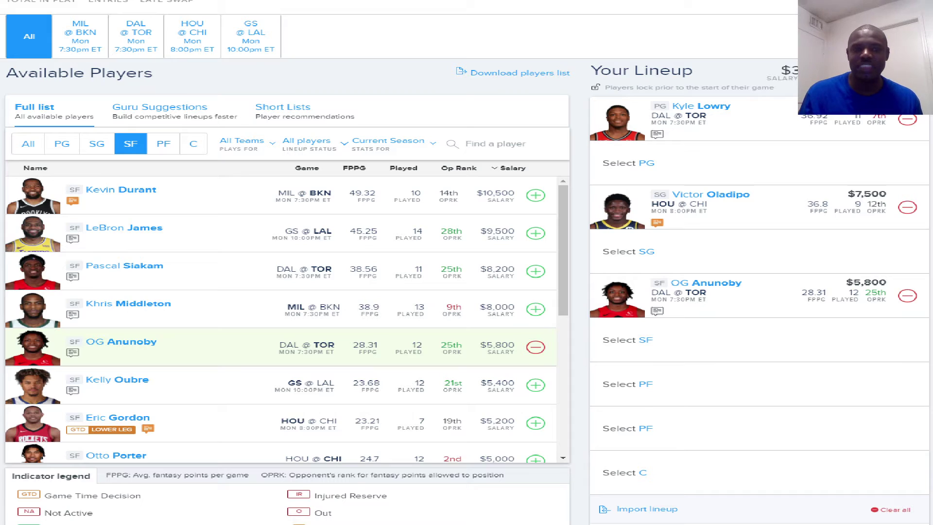
# Step: Filter the available players to power forwards and examine their matchups, fantasy point averages, opponent ranks and salaries
pyautogui.click(163, 144)
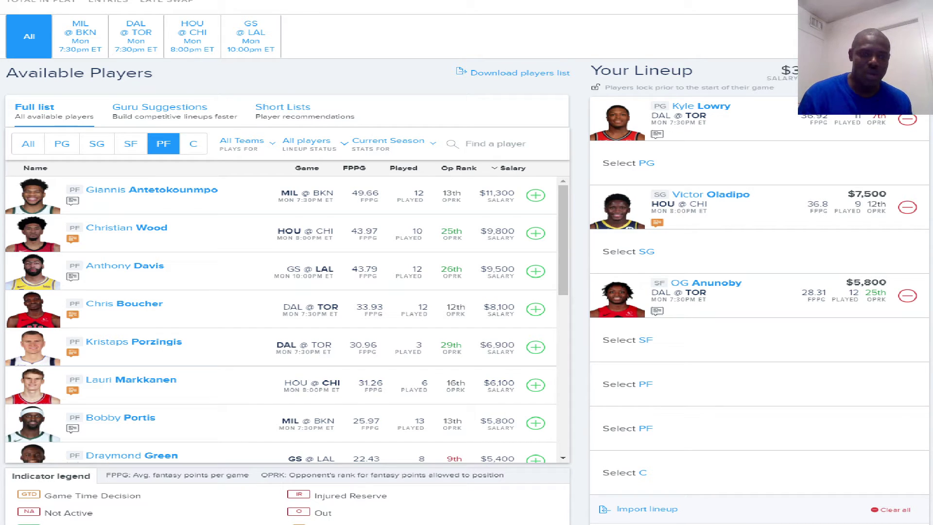
pyautogui.scroll(-1, 281, 320)
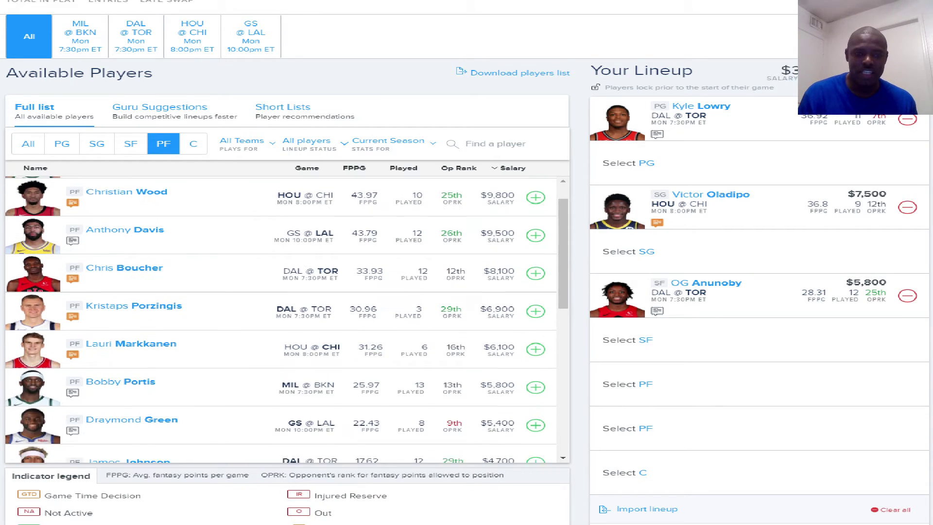
pyautogui.scroll(-2, 281, 320)
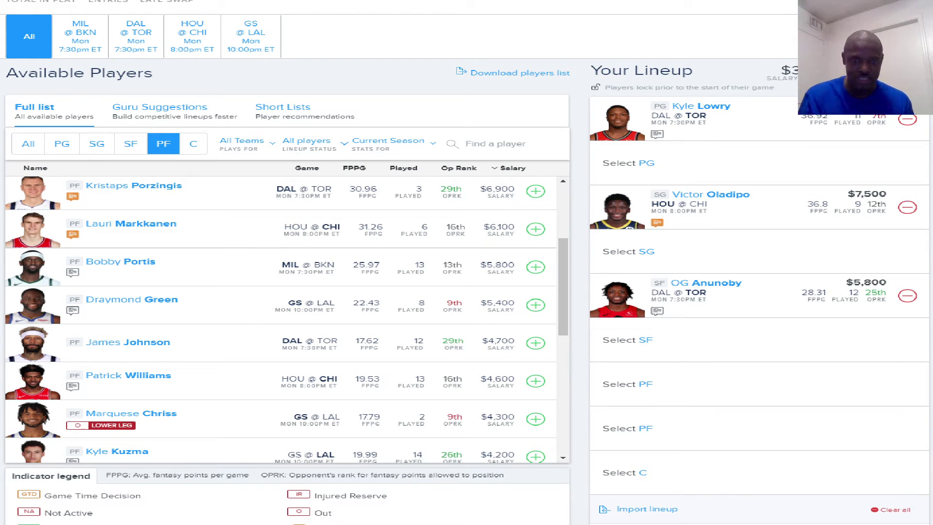
pyautogui.scroll(-1, 281, 320)
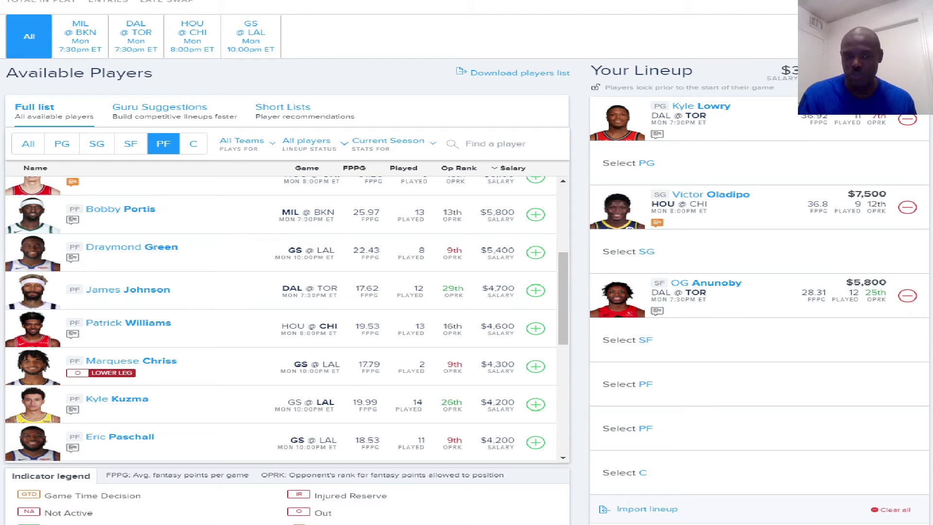
pyautogui.scroll(-1, 281, 320)
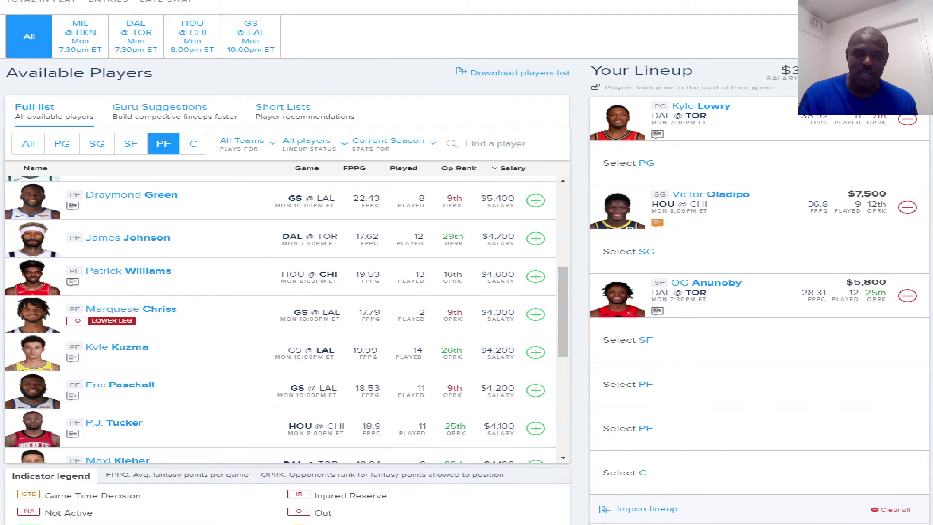
pyautogui.scroll(-1, 281, 320)
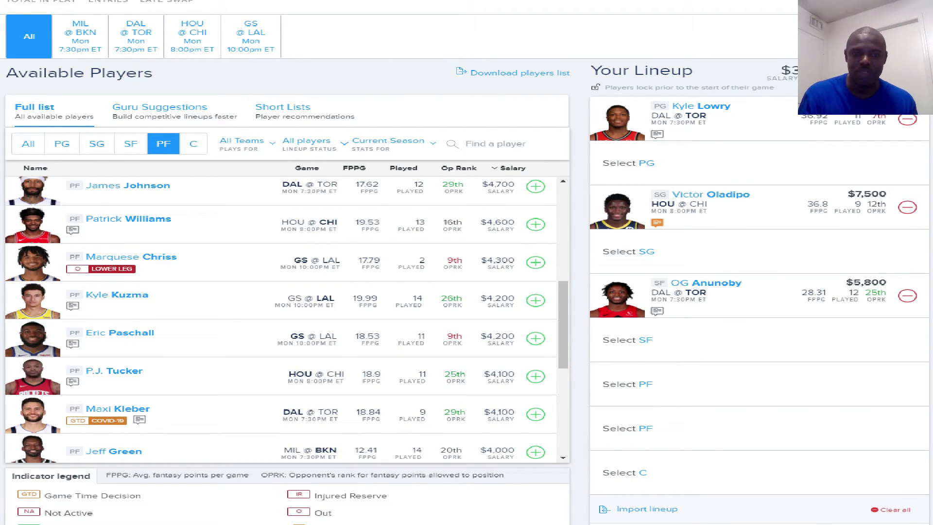
# Step: Try P.J. Tucker in a power forward slot, remove him again and review the higher-salaried power forwards
pyautogui.click(536, 376)
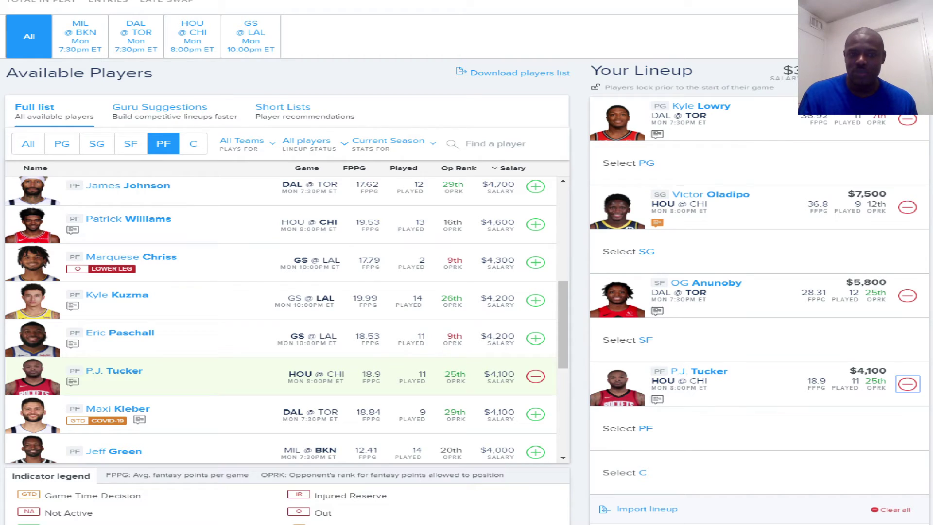
pyautogui.press('Return')
pyautogui.scroll(2, 281, 316)
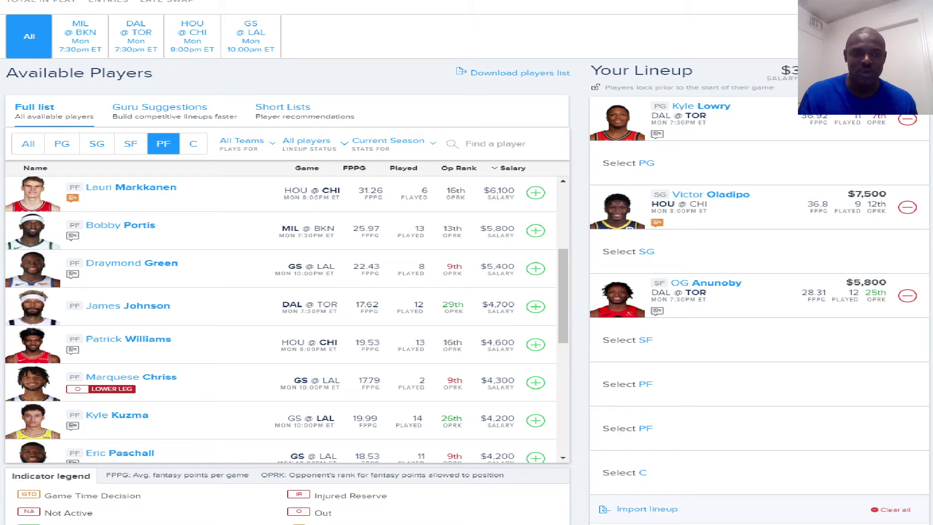
pyautogui.scroll(1, 281, 316)
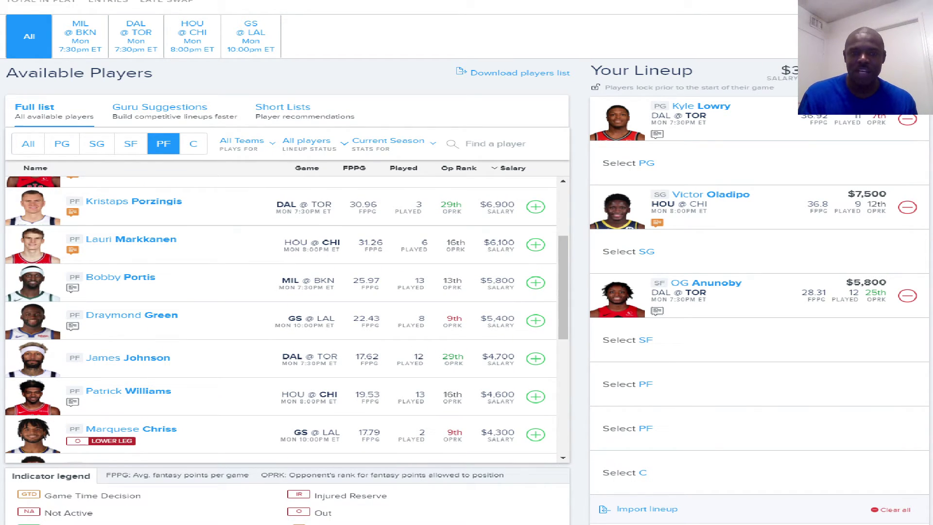
pyautogui.scroll(1, 280, 316)
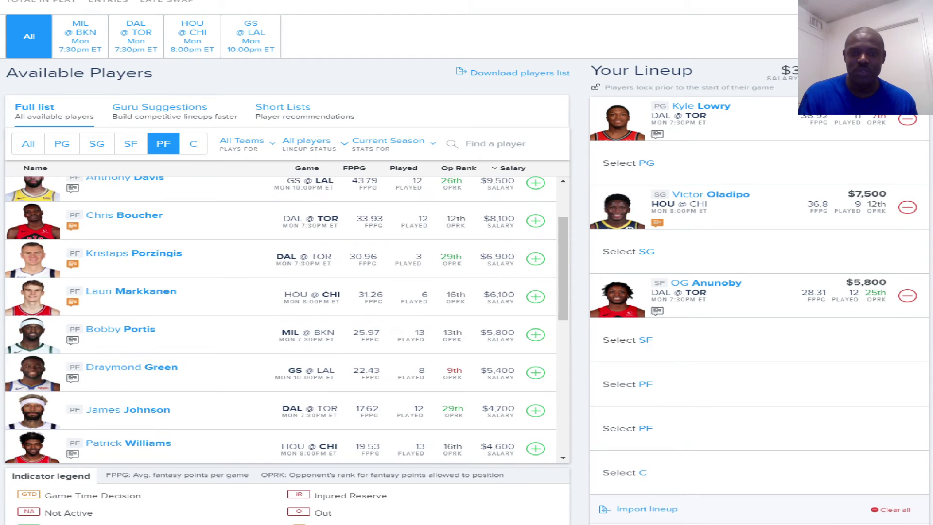
pyautogui.scroll(1, 281, 316)
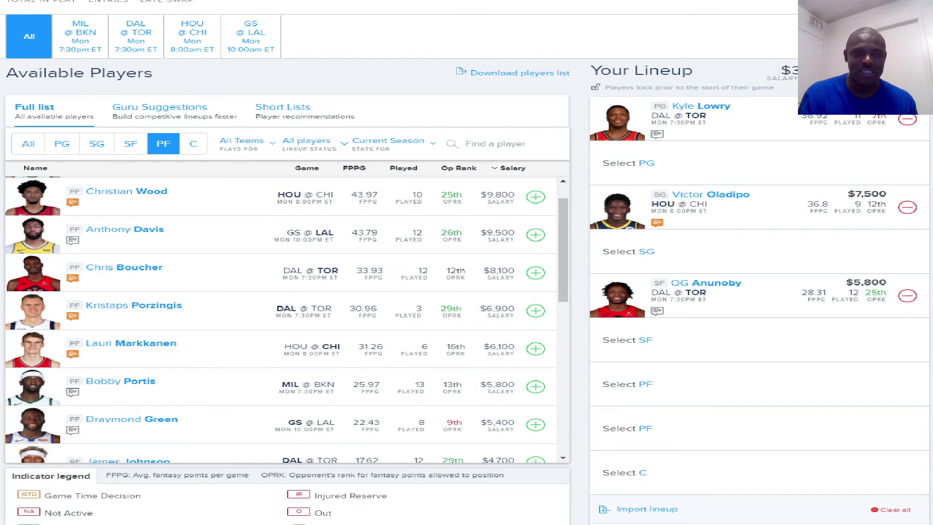
pyautogui.scroll(1, 281, 320)
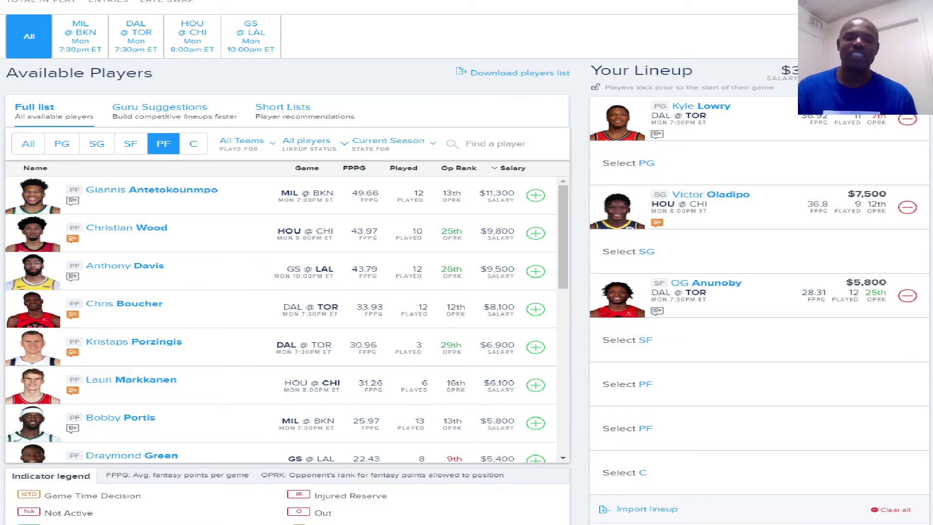
# Step: Filter the available players to centers, compare the options and add Wendell Carter to the lineup
pyautogui.click(193, 144)
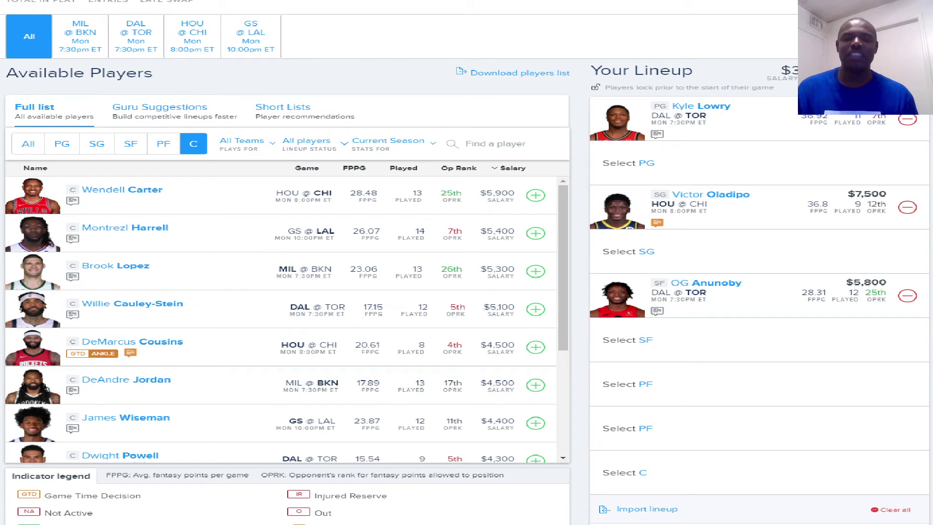
pyautogui.scroll(-1, 282, 316)
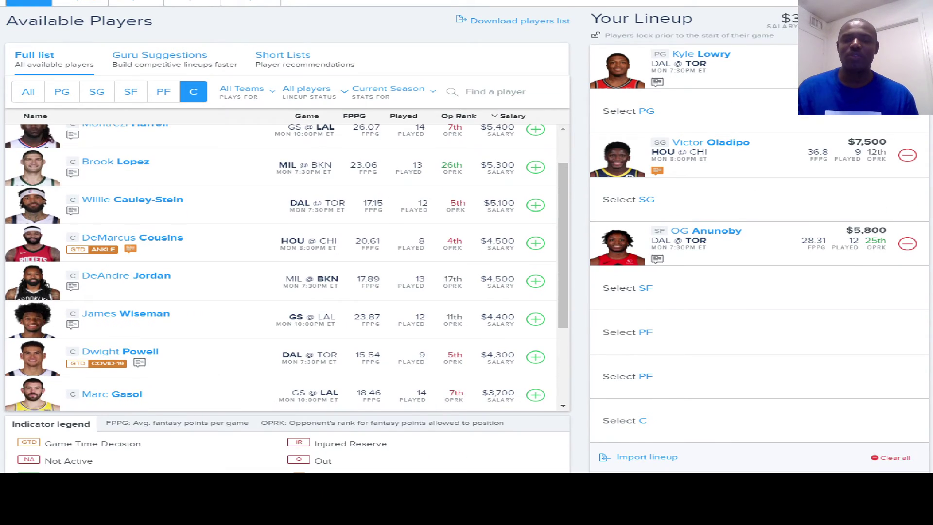
pyautogui.scroll(1, 282, 268)
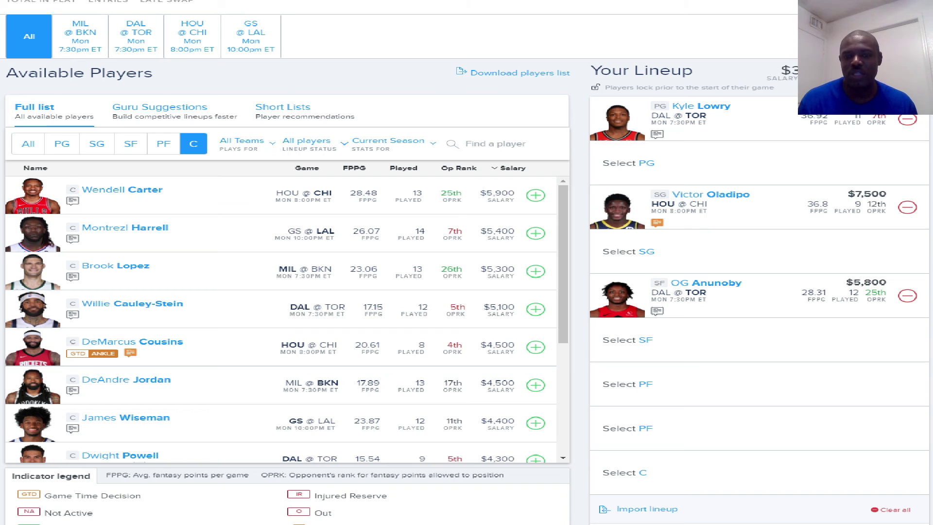
pyautogui.click(535, 195)
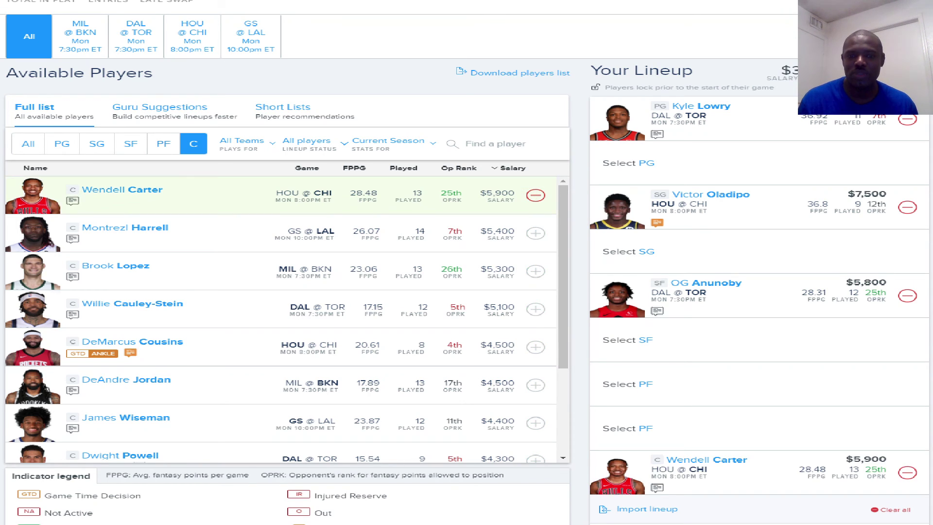
# Step: Filter the available players to power forwards and add Anthony Davis to the lineup
pyautogui.click(164, 143)
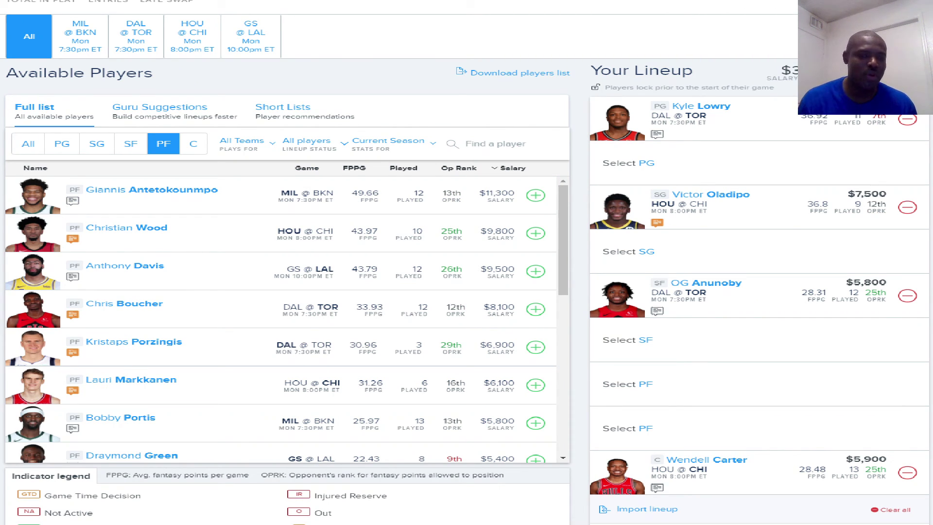
pyautogui.click(535, 270)
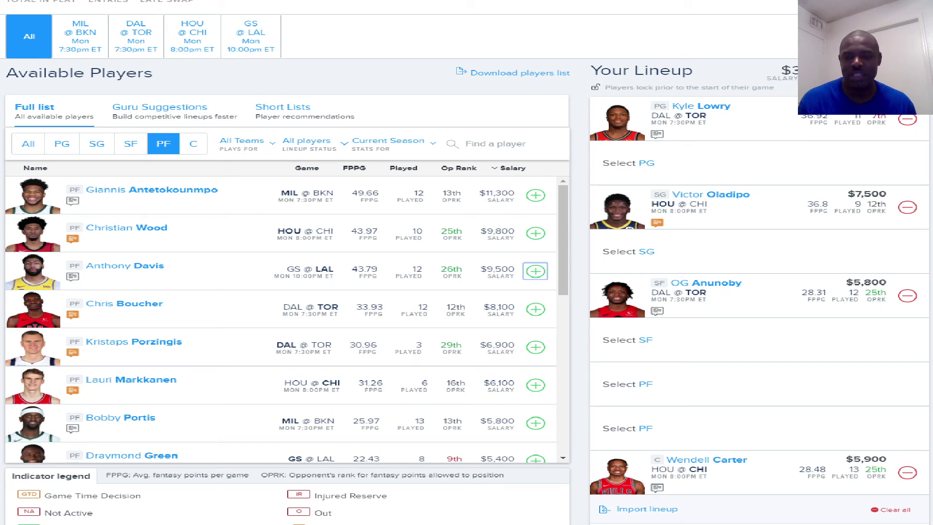